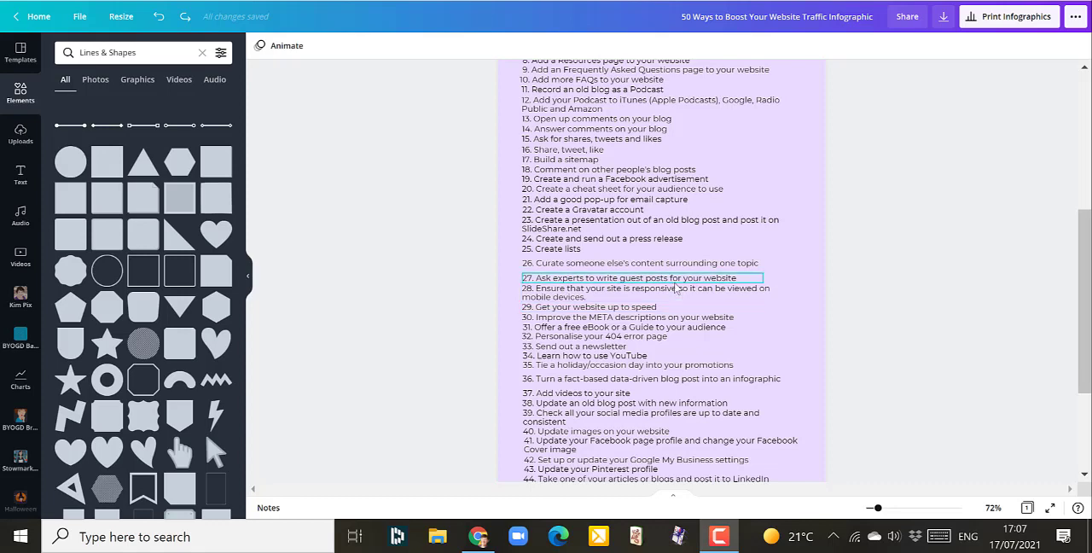
scroll(678, 290, up, 5)
scroll(679, 290, up, 2)
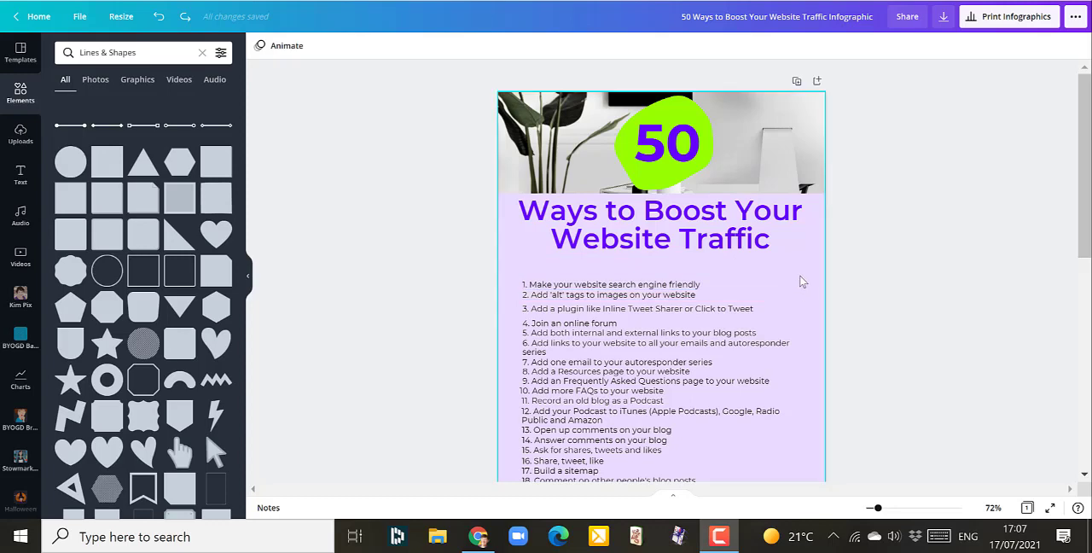
scroll(683, 333, down, 1)
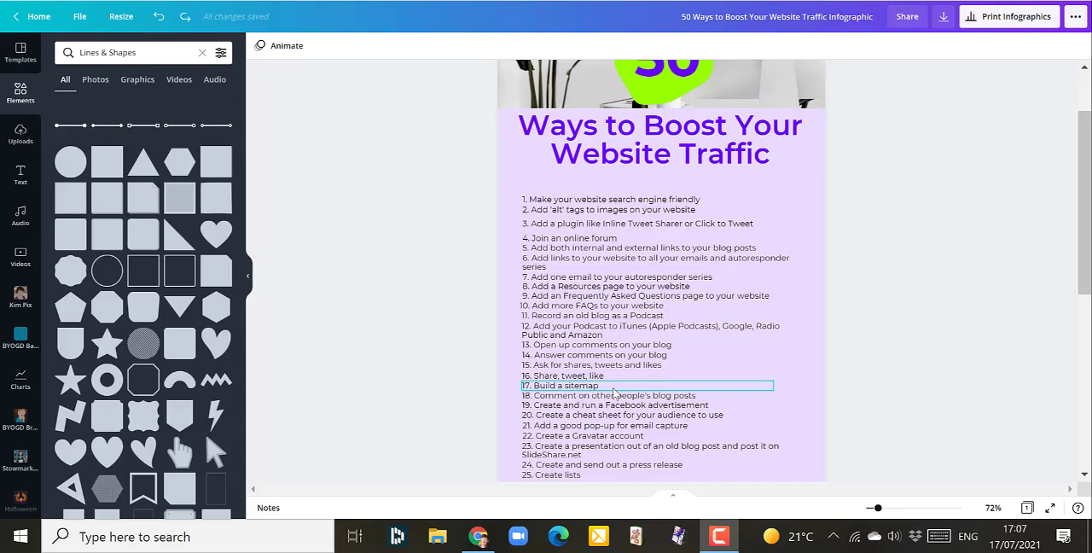
scroll(615, 391, down, 3)
scroll(614, 391, down, 2)
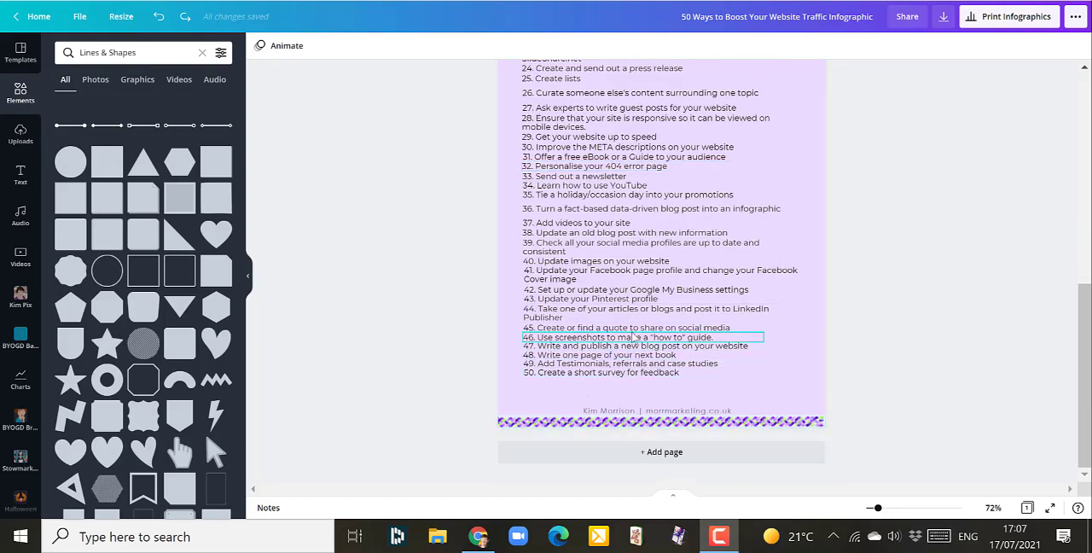
scroll(639, 333, up, 4)
scroll(598, 298, up, 4)
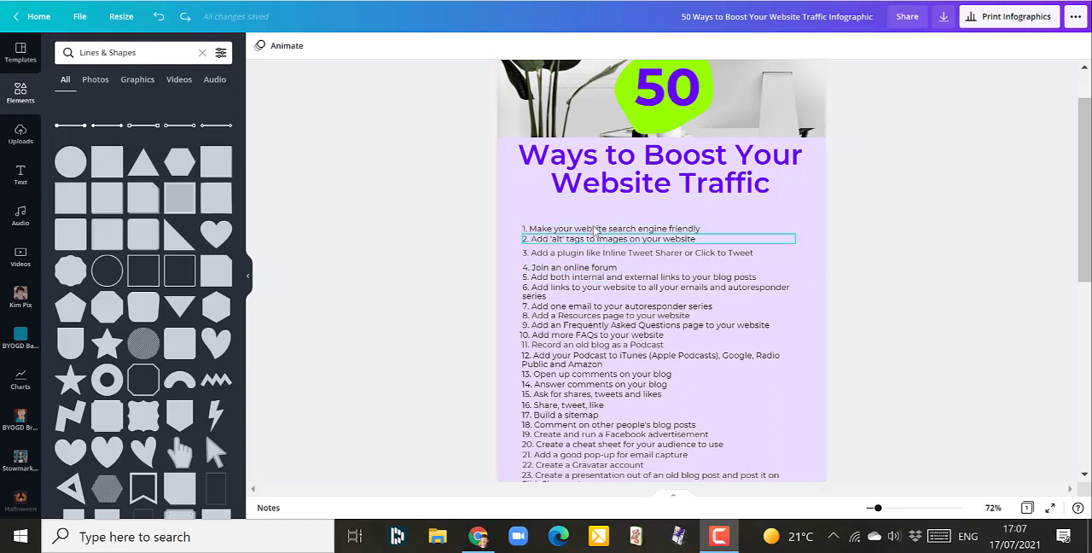
- After trying item-by-item clicks, drag a marquee over all 50 list text boxes
click(596, 230)
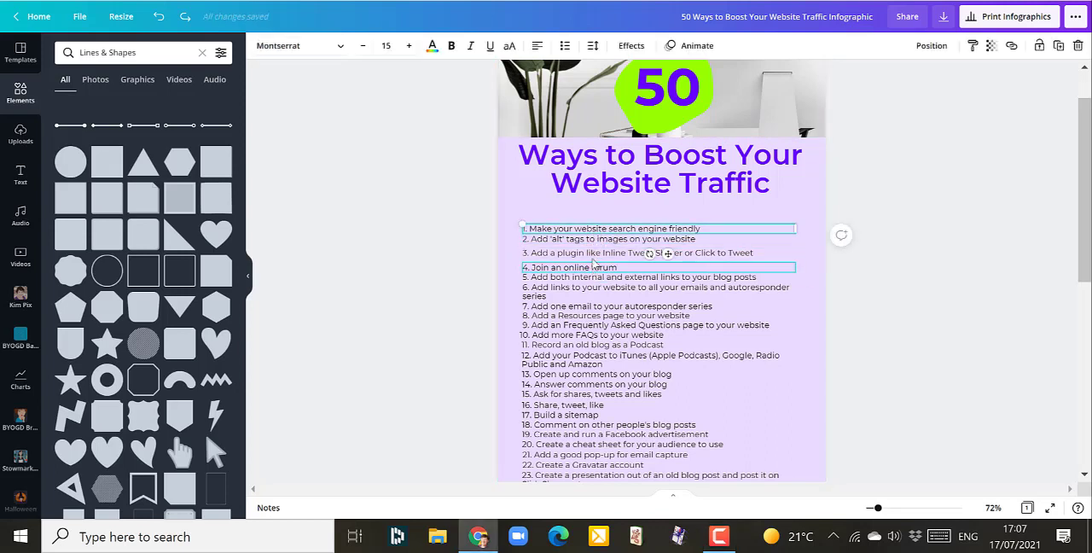
shift+click(599, 241)
shift+click(601, 252)
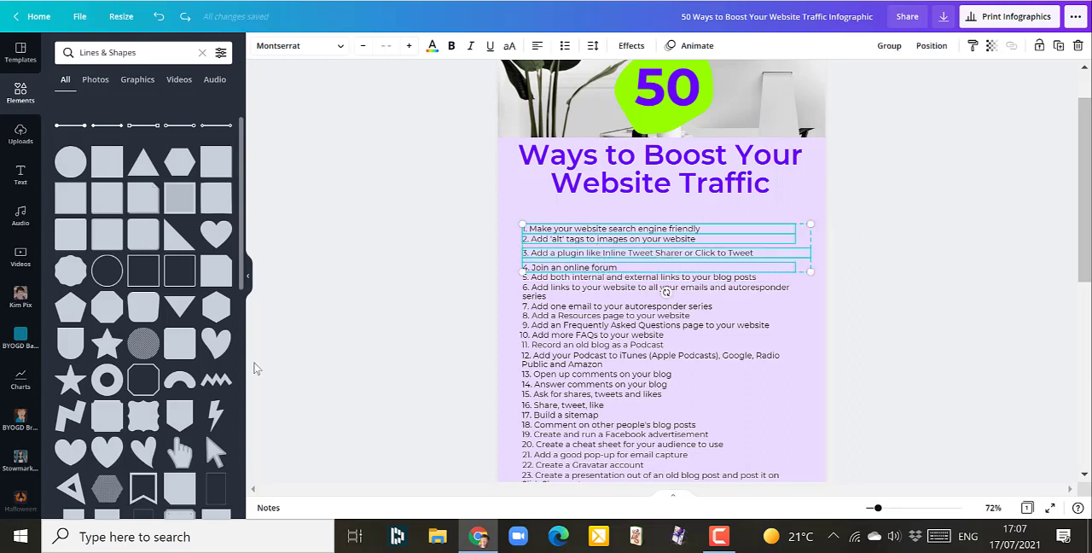
click(412, 297)
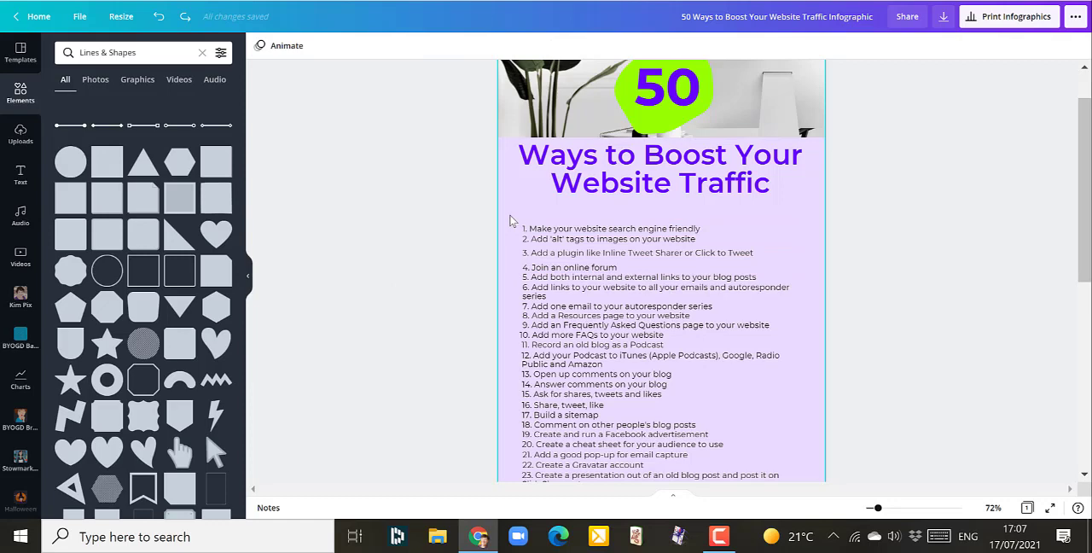
mouse_move(507, 211)
mouse_down()
mouse_move(797, 441)
mouse_move(791, 483)
mouse_up()
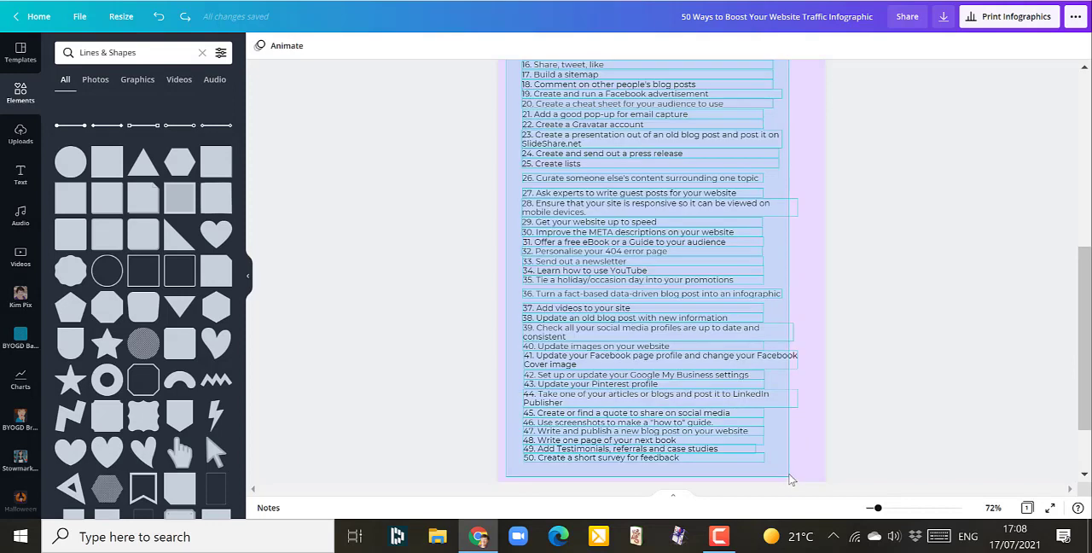
drag(791, 483, 825, 480)
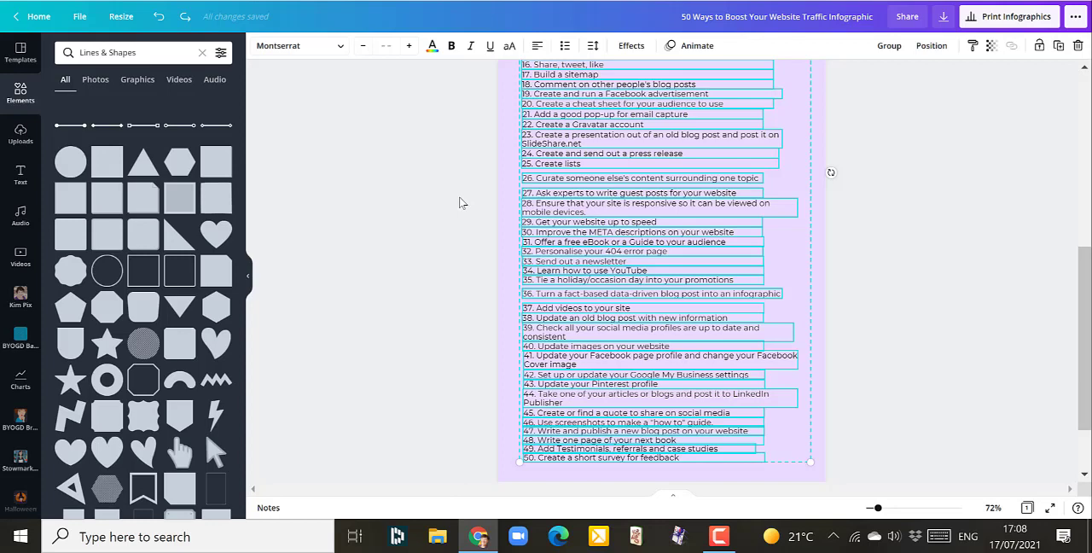
- Set the font size of all selected list items to 16
click(386, 47)
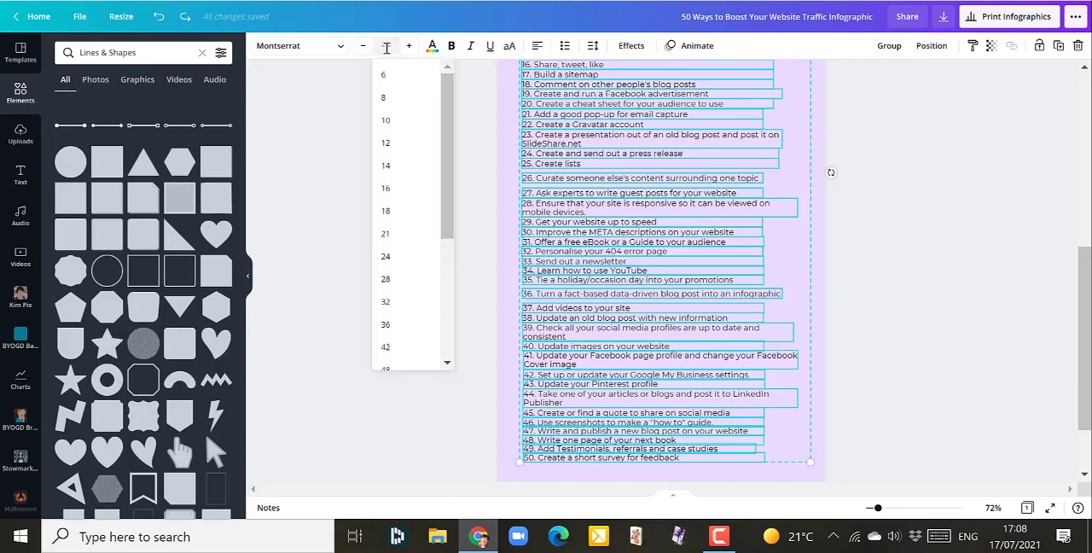
click(386, 188)
scroll(911, 241, up, 5)
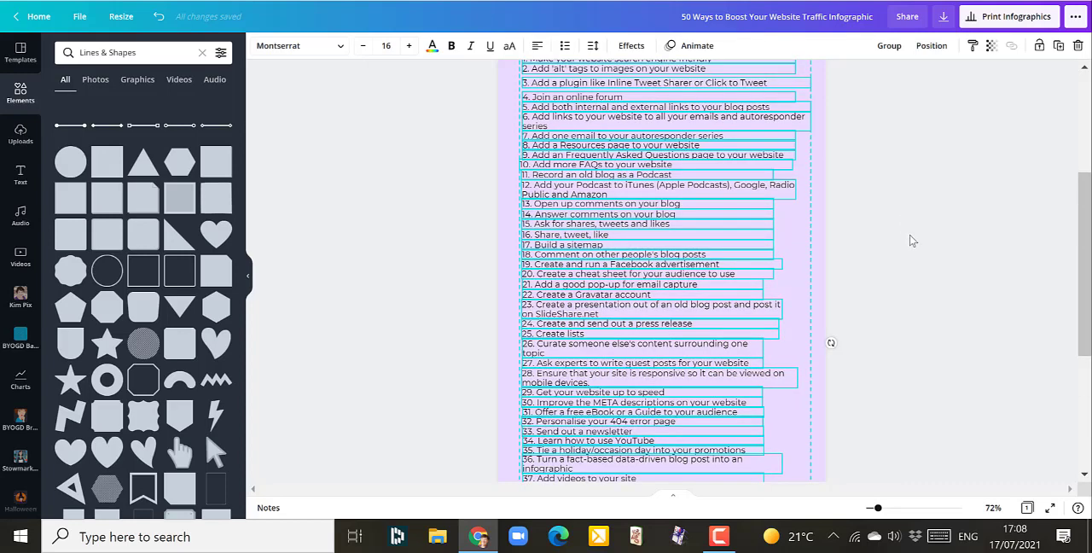
scroll(911, 242, up, 3)
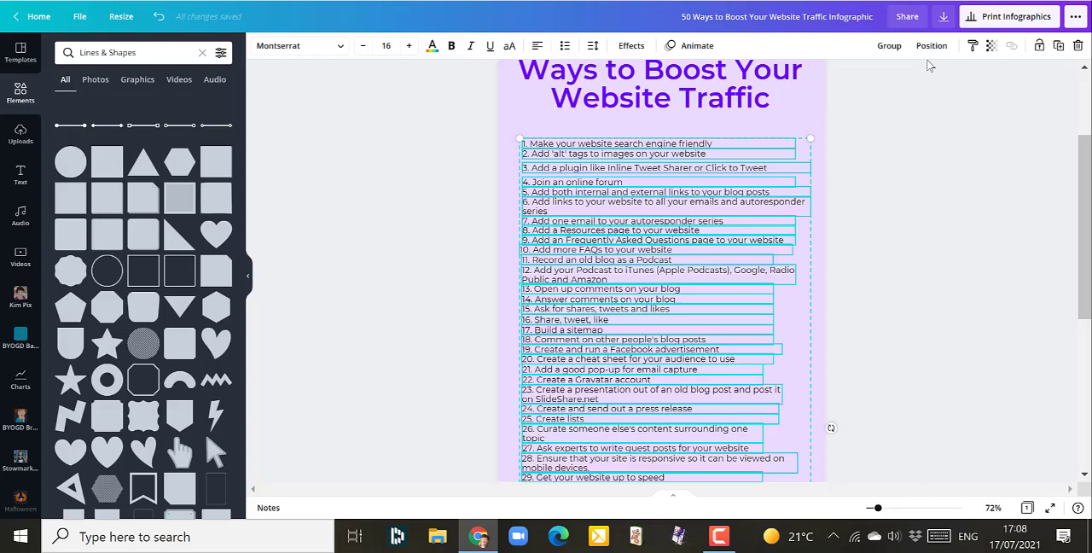
scroll(930, 119, down, 5)
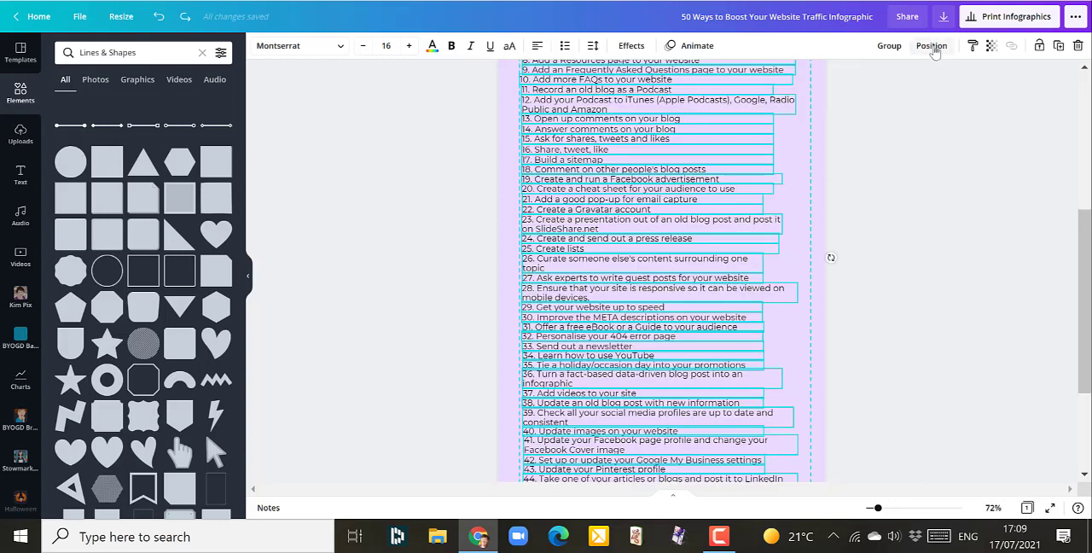
- Apply Position > Space evenly > Vertically to the 50 list items, then close the menu
click(932, 46)
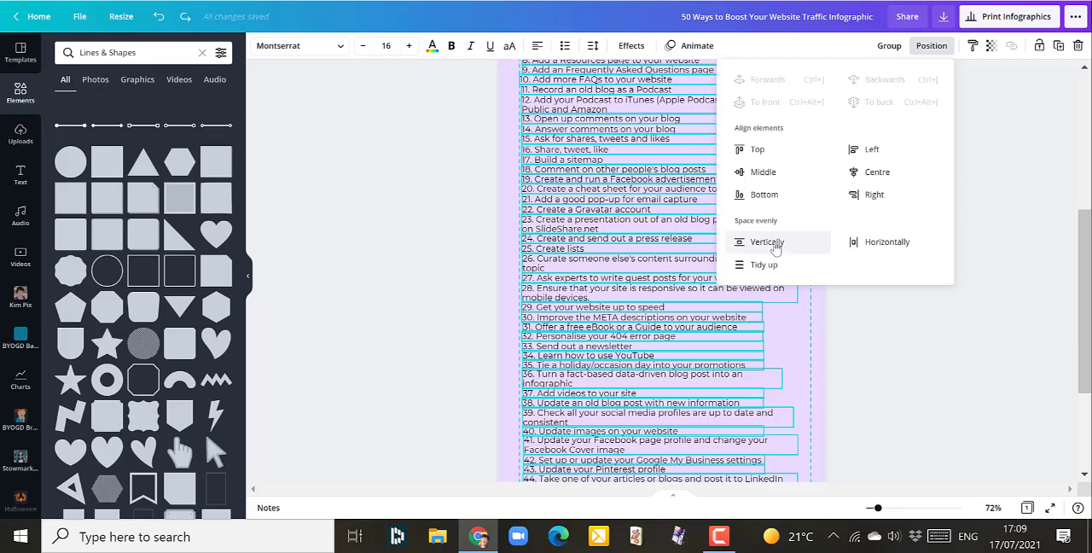
click(777, 246)
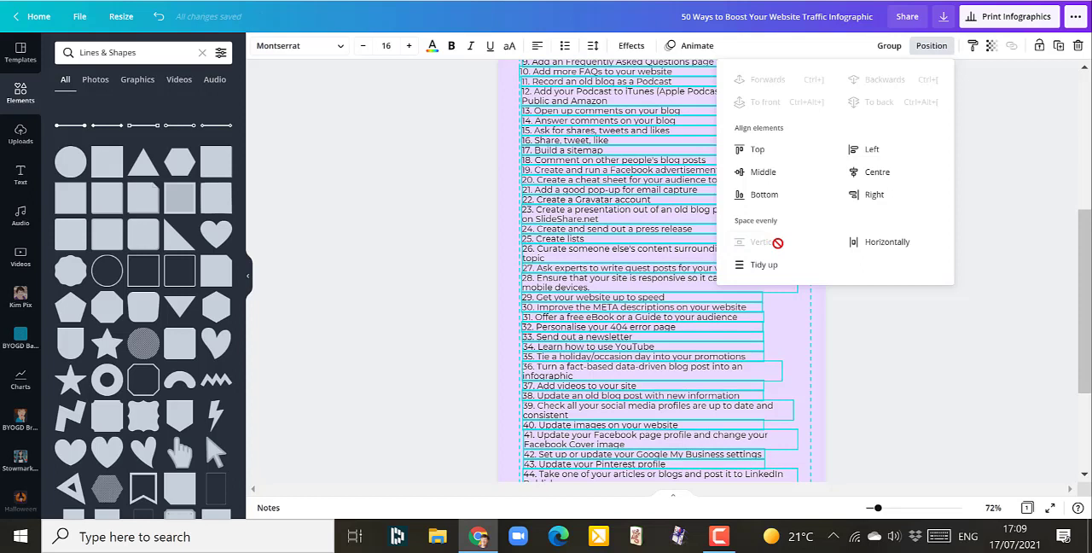
click(907, 334)
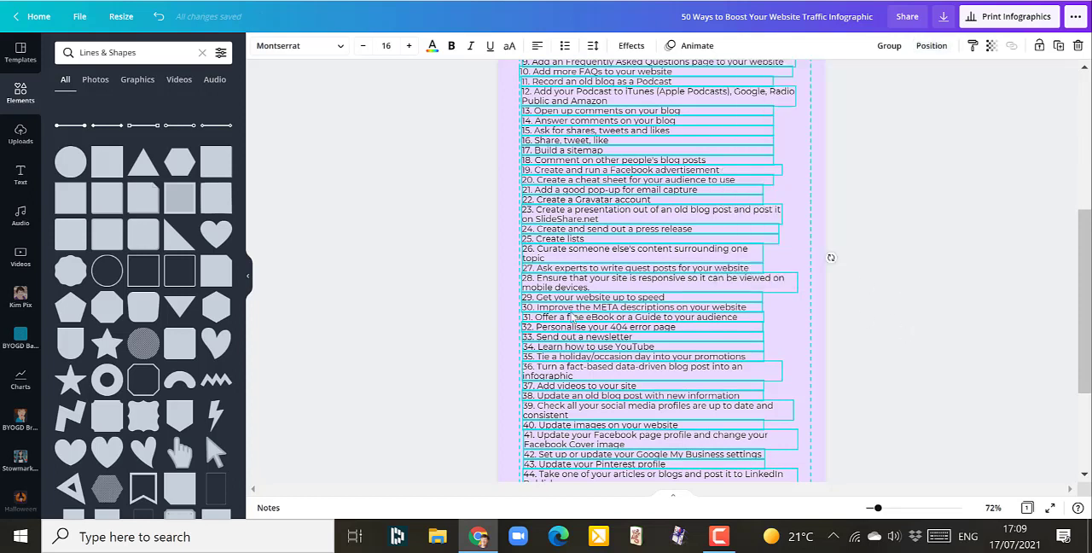
scroll(934, 309, up, 5)
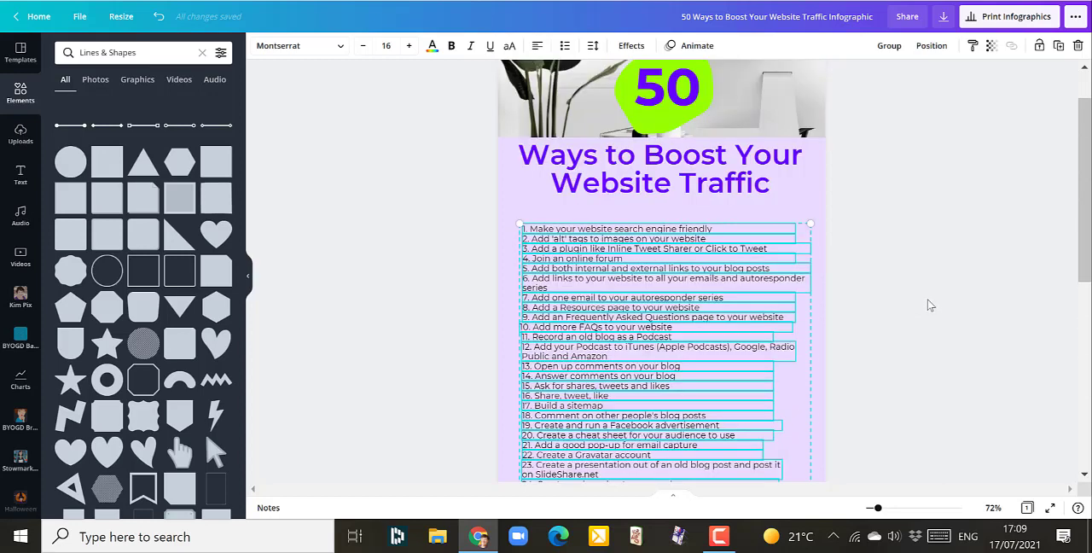
scroll(930, 305, down, 5)
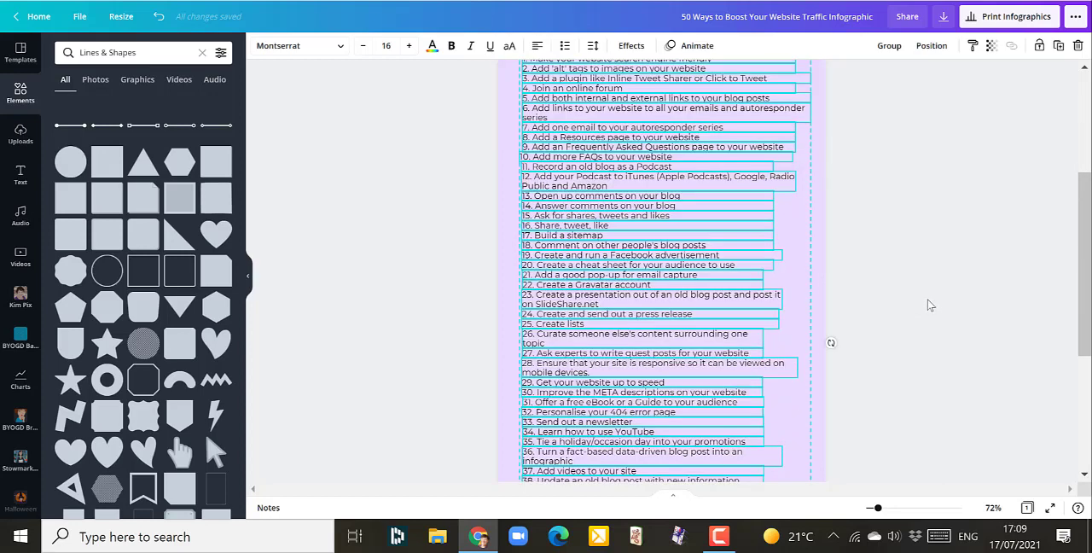